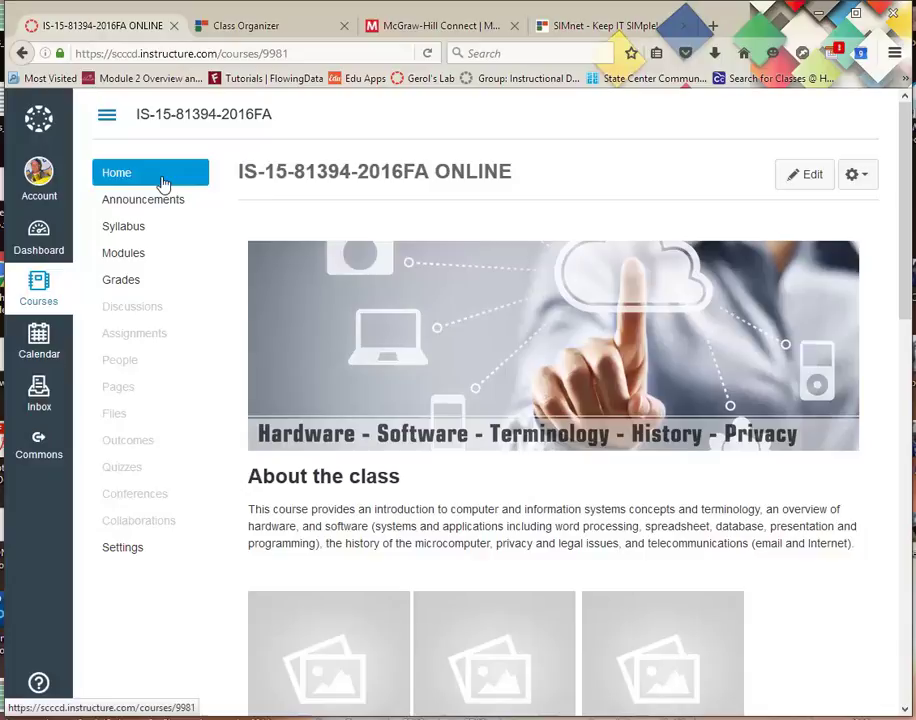
Step: Open the course modules and look through the contents of the Week 1 (August 15th & 24th) module
left_click(127, 258)
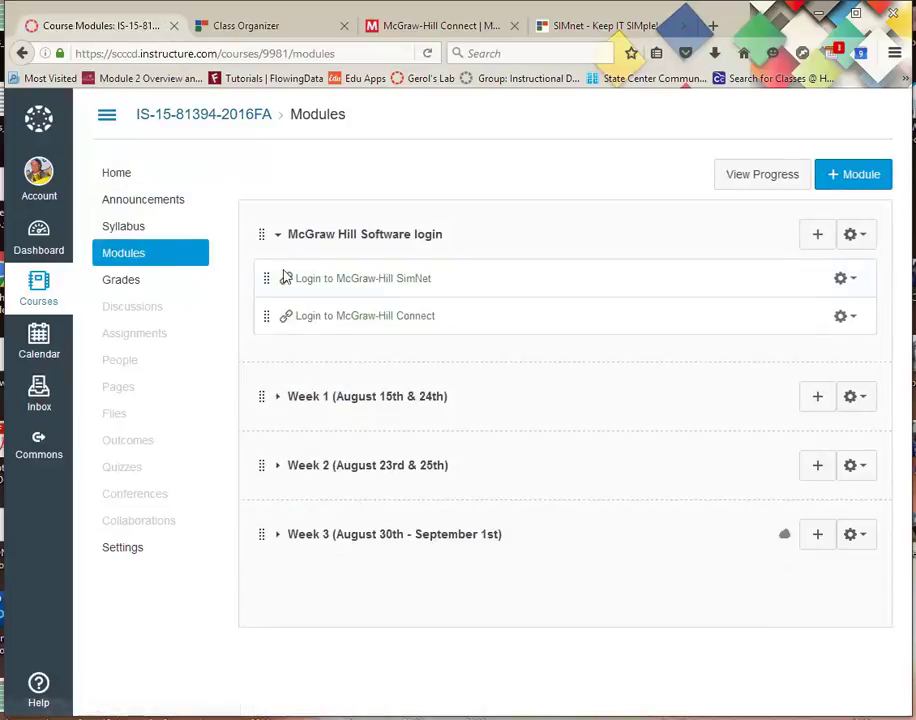
left_click(277, 398)
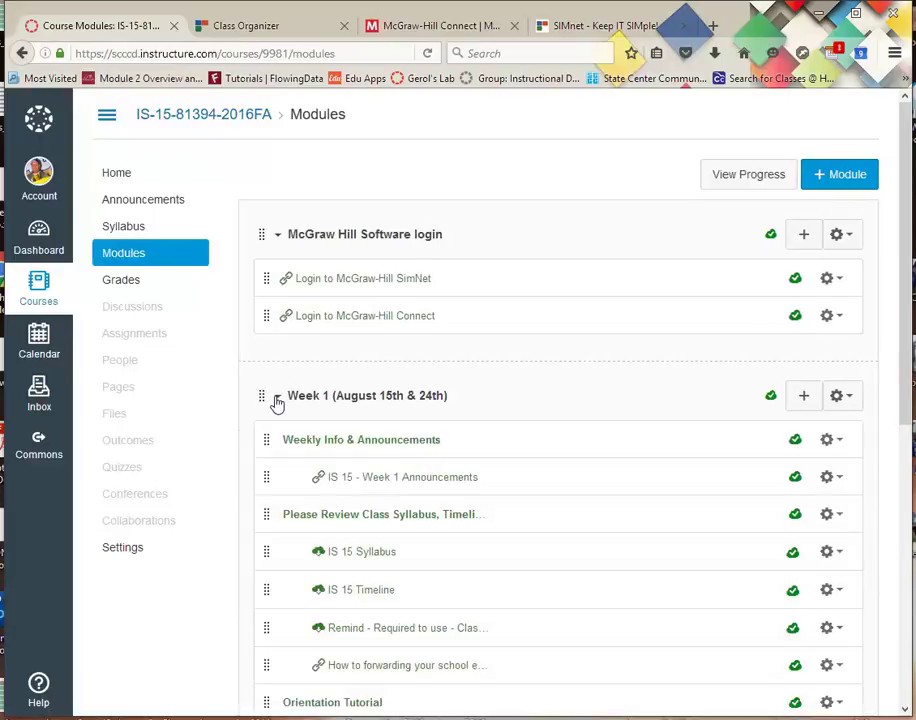
left_click(277, 398)
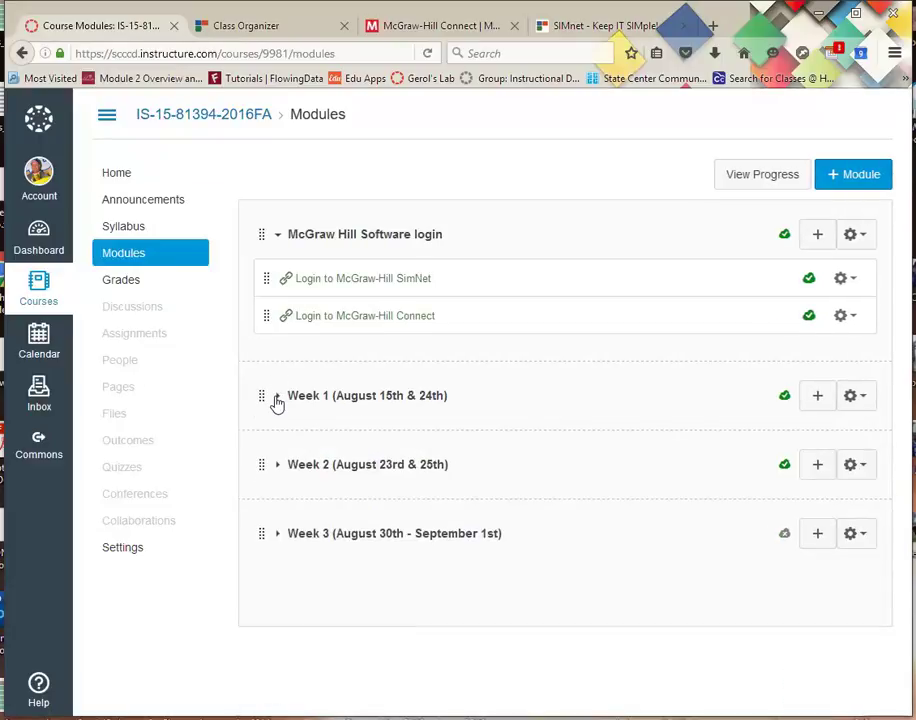
left_click(277, 398)
scroll(282, 411, "down", 2)
scroll(648, 673, "down", 2)
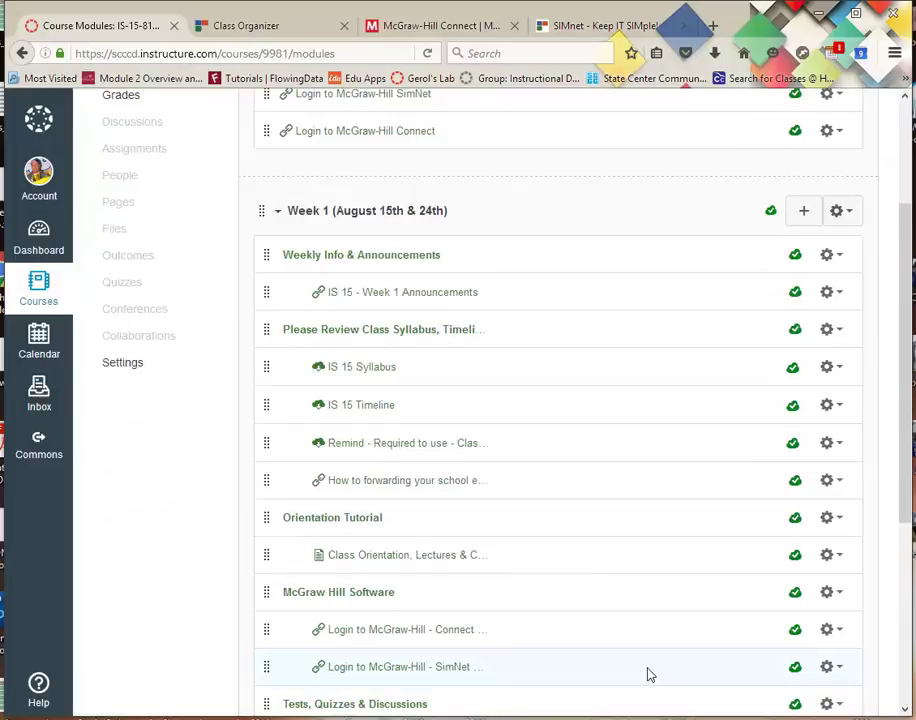
scroll(405, 364, "up", 3)
scroll(378, 497, "down", 1)
scroll(378, 497, "down", 3)
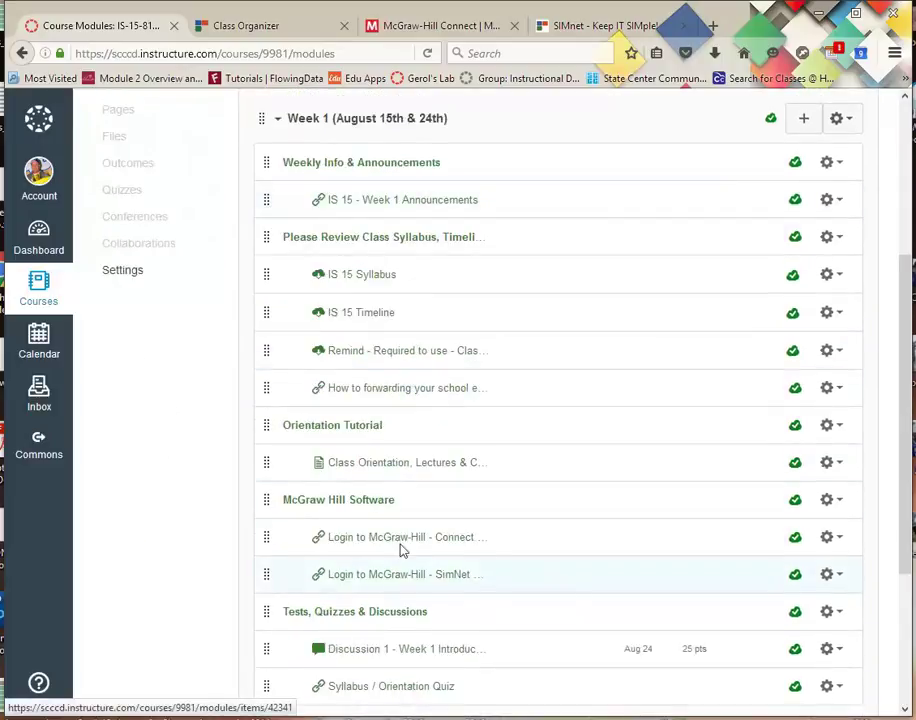
scroll(403, 550, "up", 3)
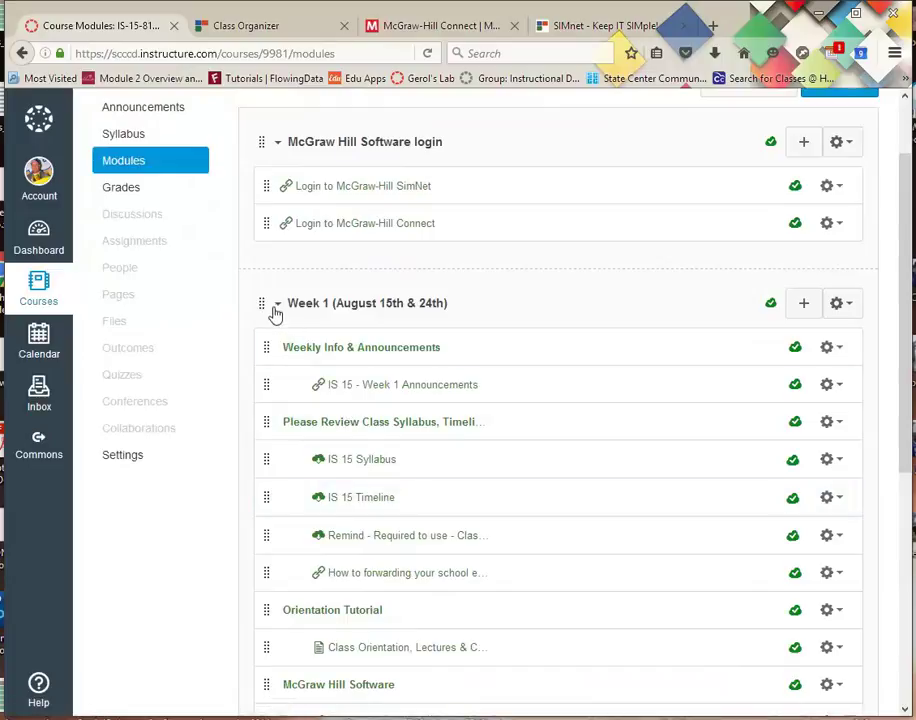
left_click(277, 305)
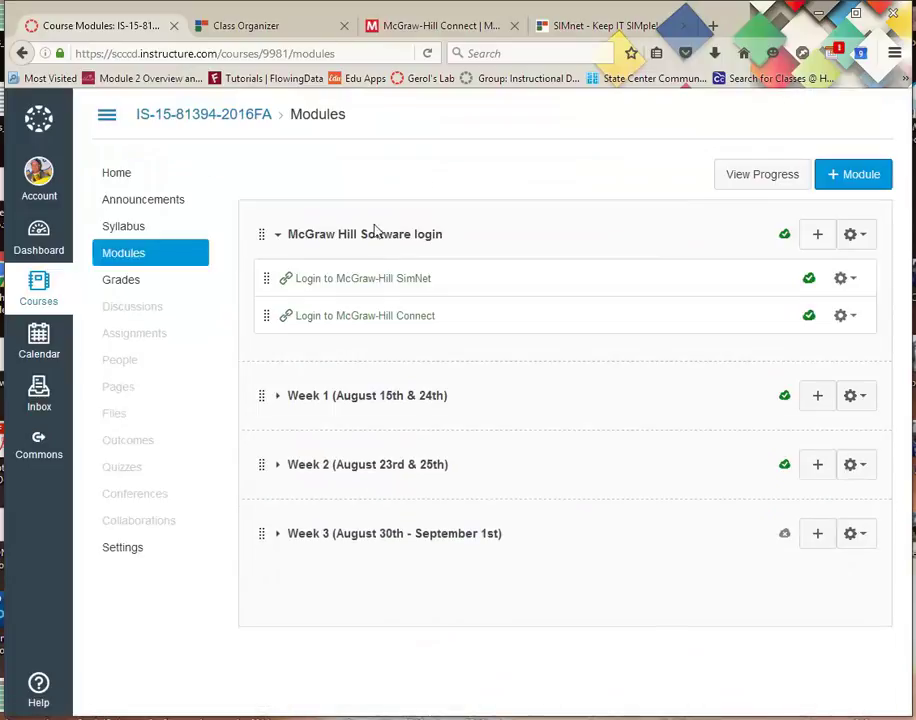
Step: Open the Login to McGraw-Hill SimNet item and launch SIMnet for the Microsoft Office 2016 book
left_click(376, 280)
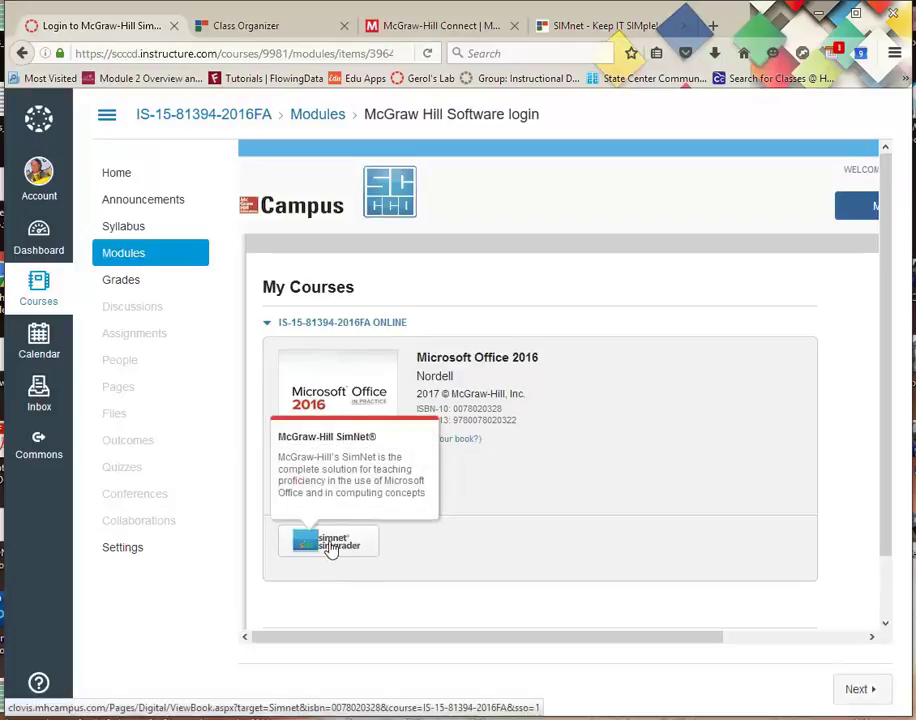
left_click(331, 549)
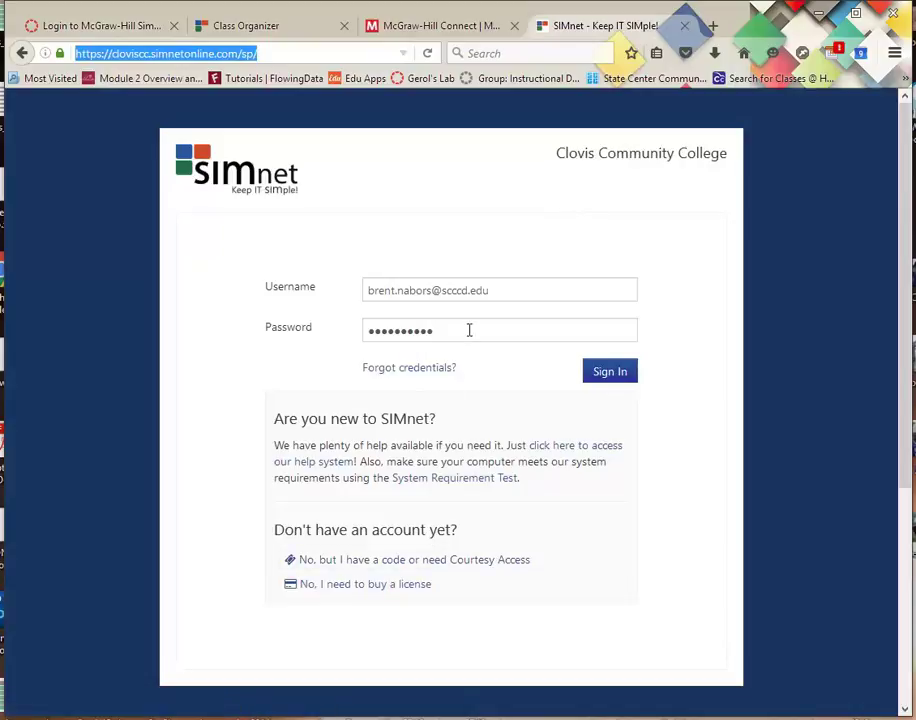
Step: Start registration with a code or Courtesy Access, answering Yes to attending Clovis Community College and No to having a SIMnet Online username
left_click(372, 566)
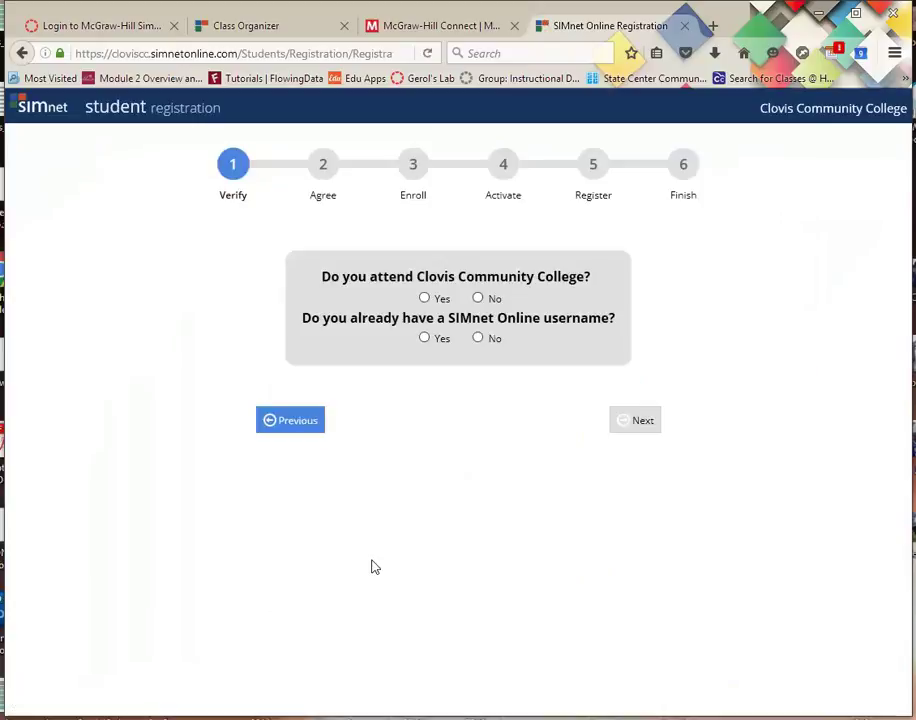
left_click(425, 299)
left_click(478, 338)
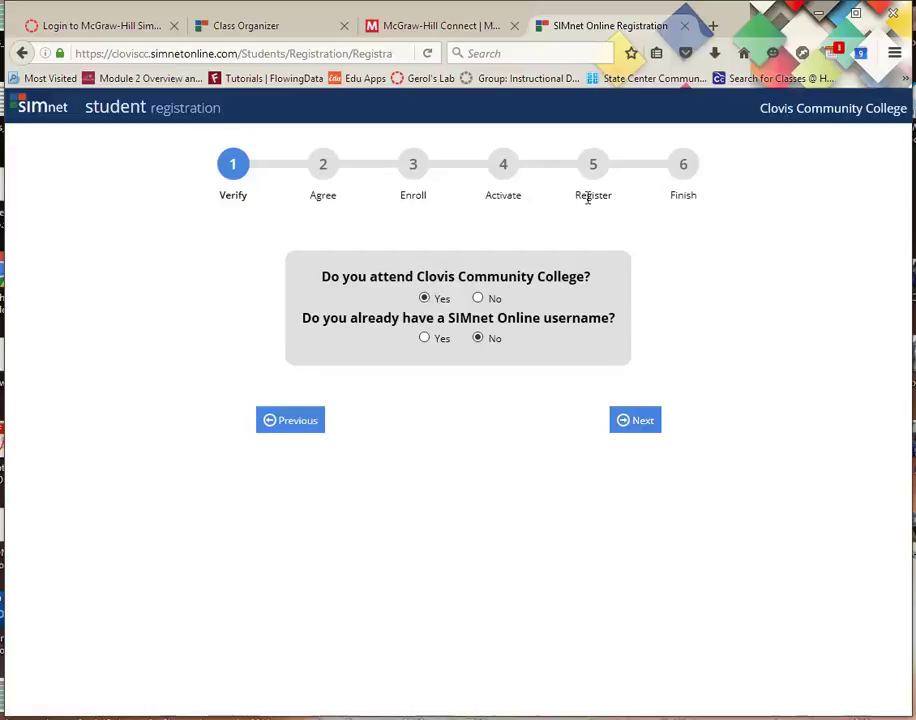
left_click(634, 425)
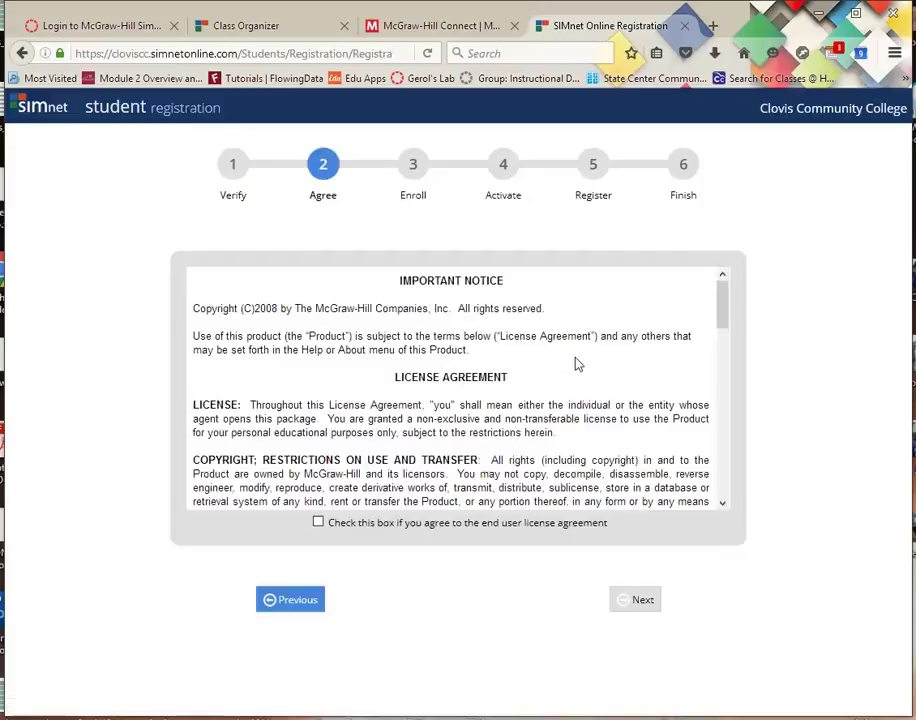
Step: Agree to the end user license agreement and select the FALL 16 online - 81394 class for enrollment
left_click(318, 522)
left_click(624, 599)
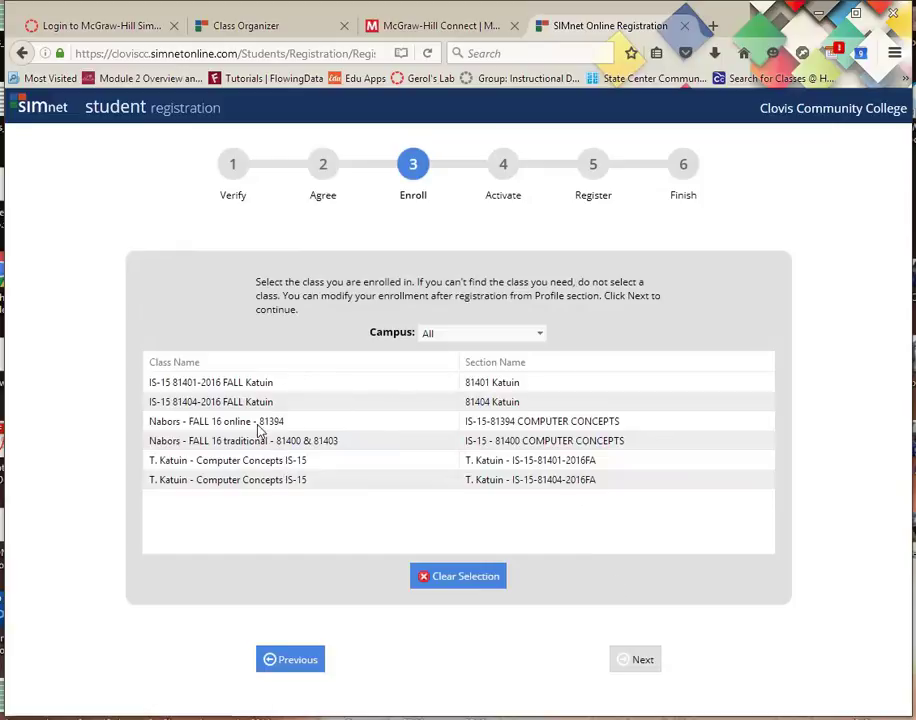
left_click(258, 426)
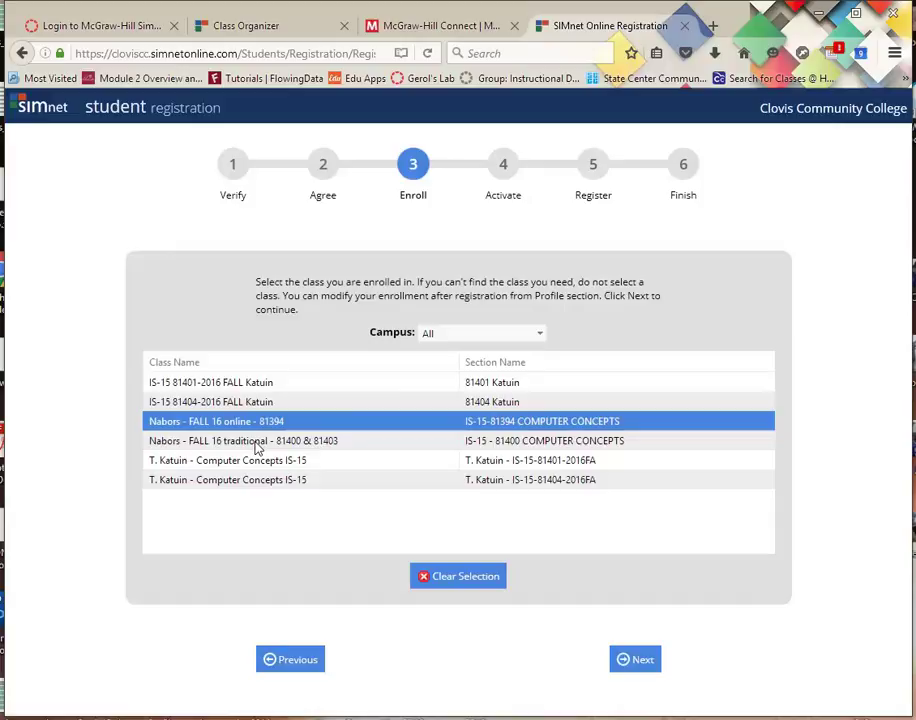
left_click(258, 444)
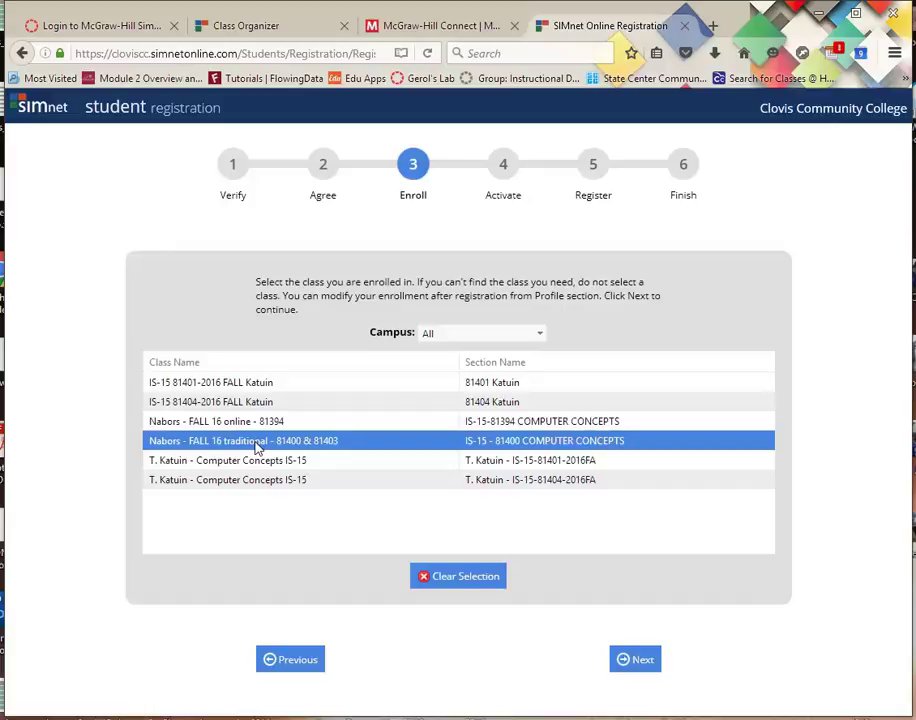
left_click(249, 428)
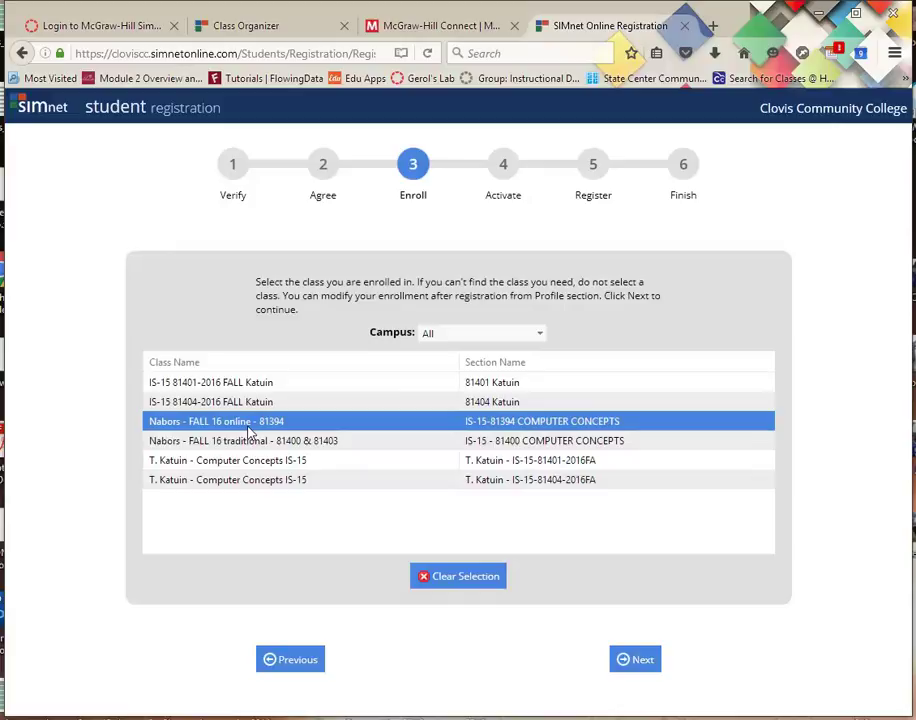
left_click(249, 441)
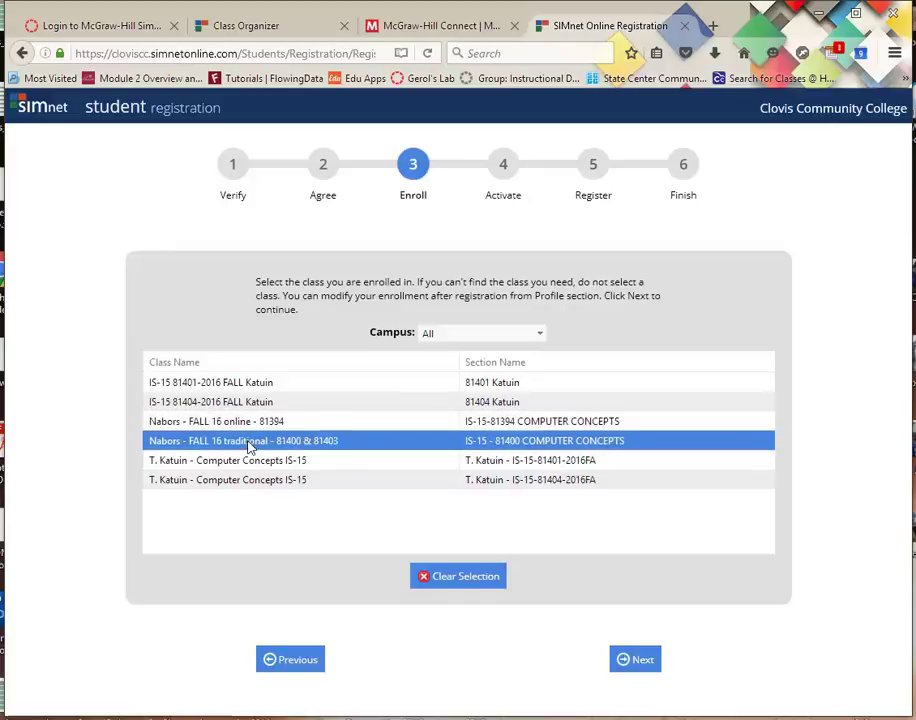
left_click(249, 425)
left_click(249, 438)
left_click(248, 428)
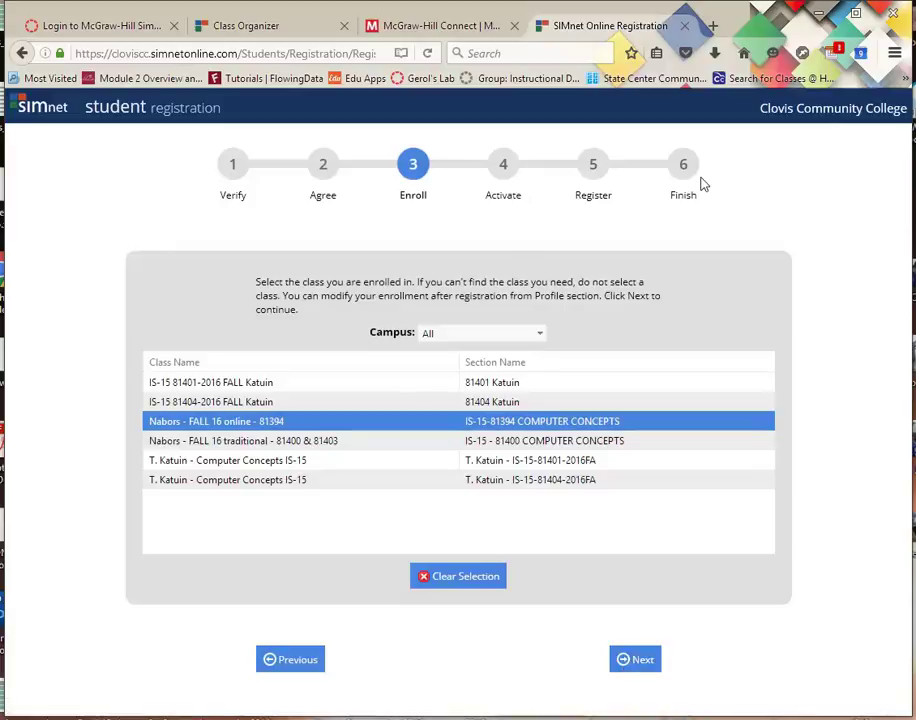
Step: Switch to the SIMnet calendar of the FALL 16 online class and examine August 2016 assignments by start date and by due date
left_click(126, 33)
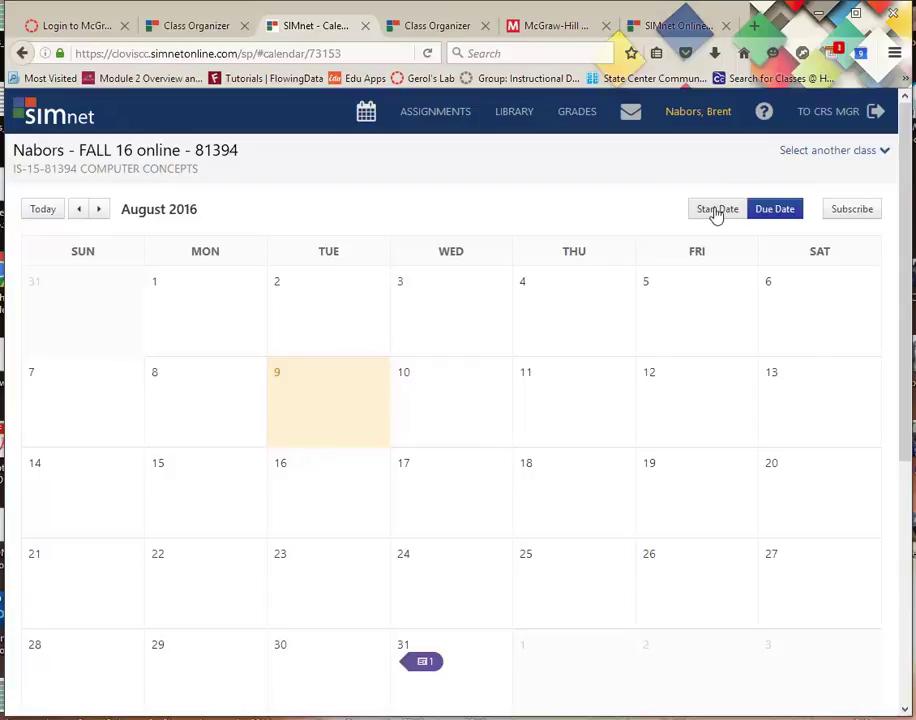
scroll(522, 362, "down", 4)
scroll(323, 315, "up", 4)
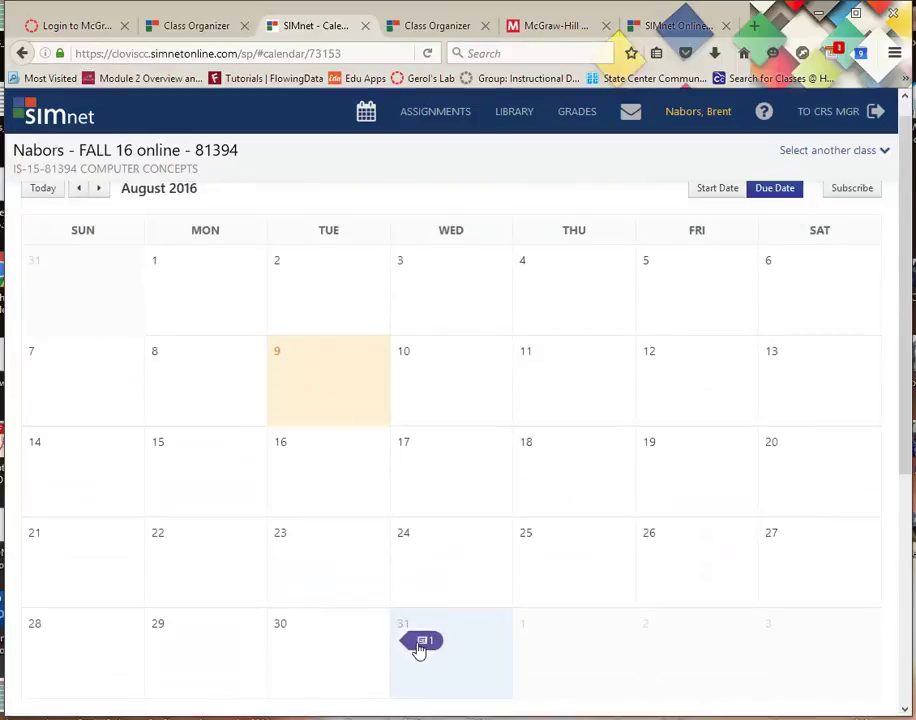
scroll(389, 415, "up", 1)
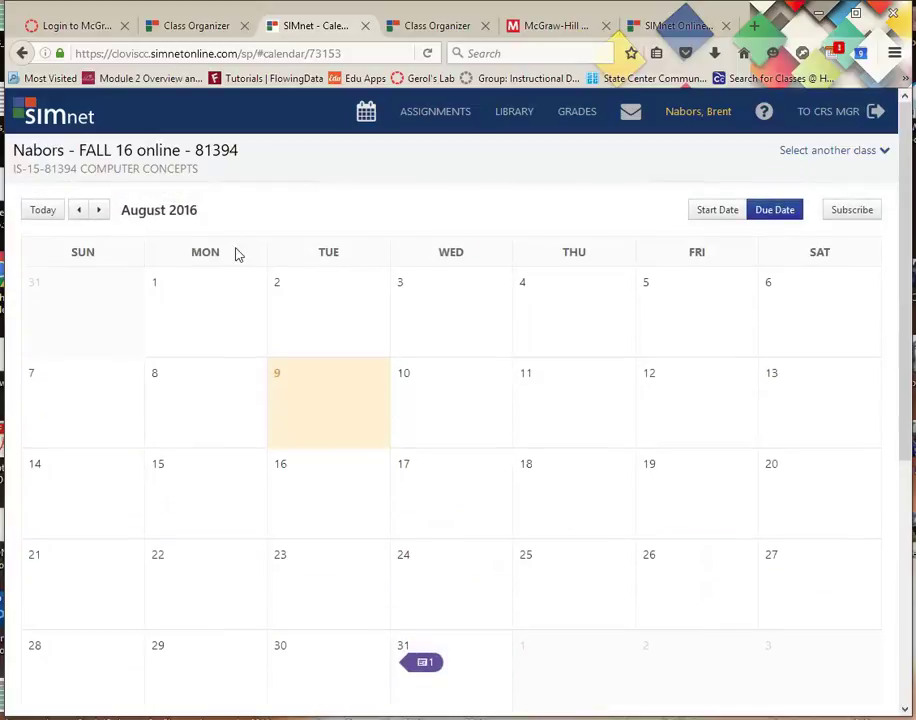
left_click(717, 213)
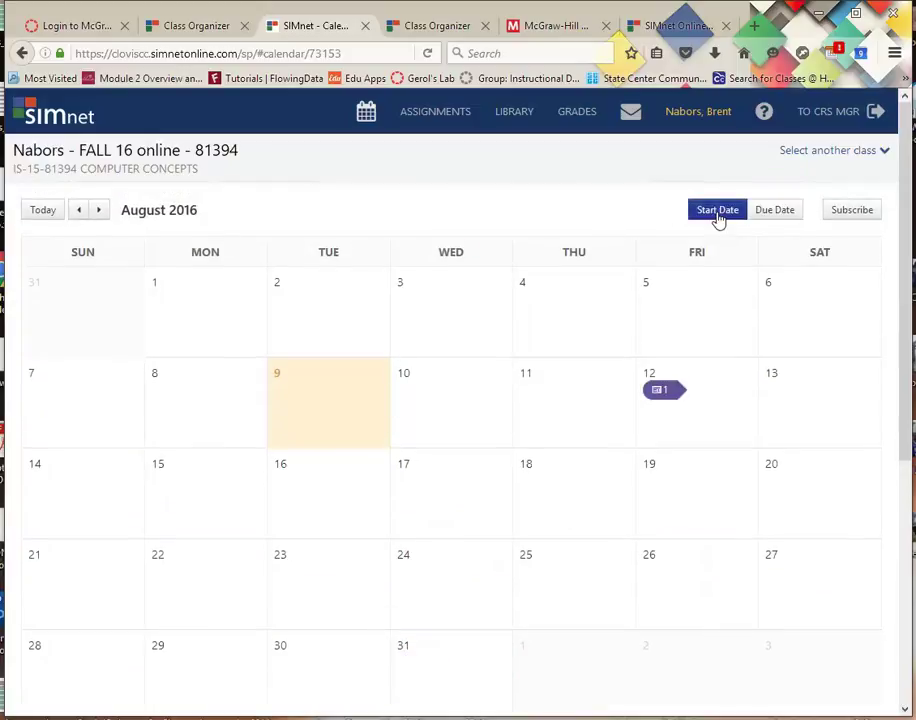
left_click(766, 214)
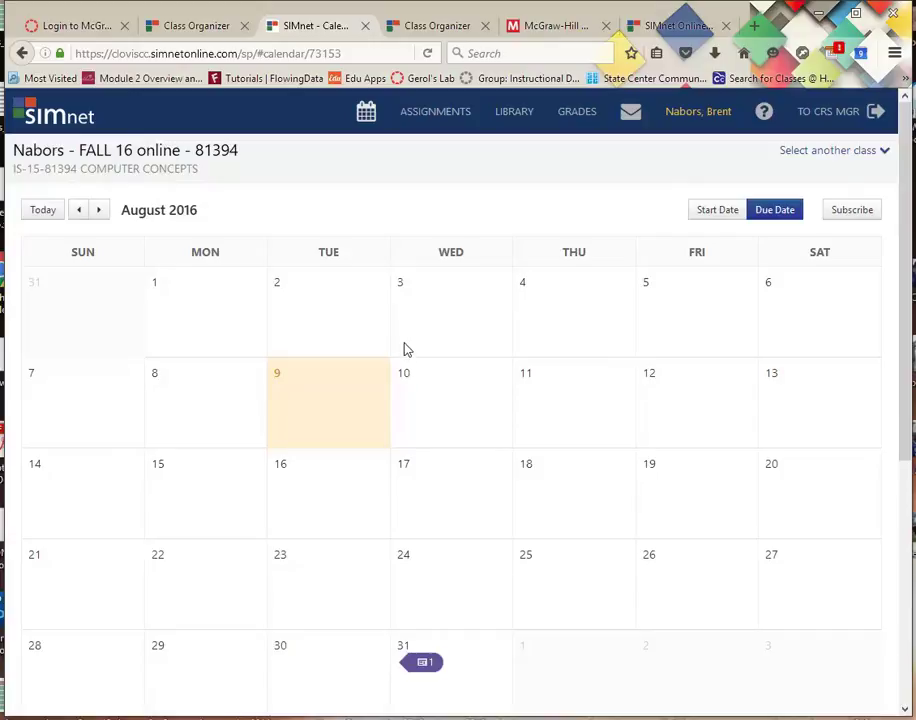
scroll(405, 350, "down", 4)
scroll(405, 354, "up", 5)
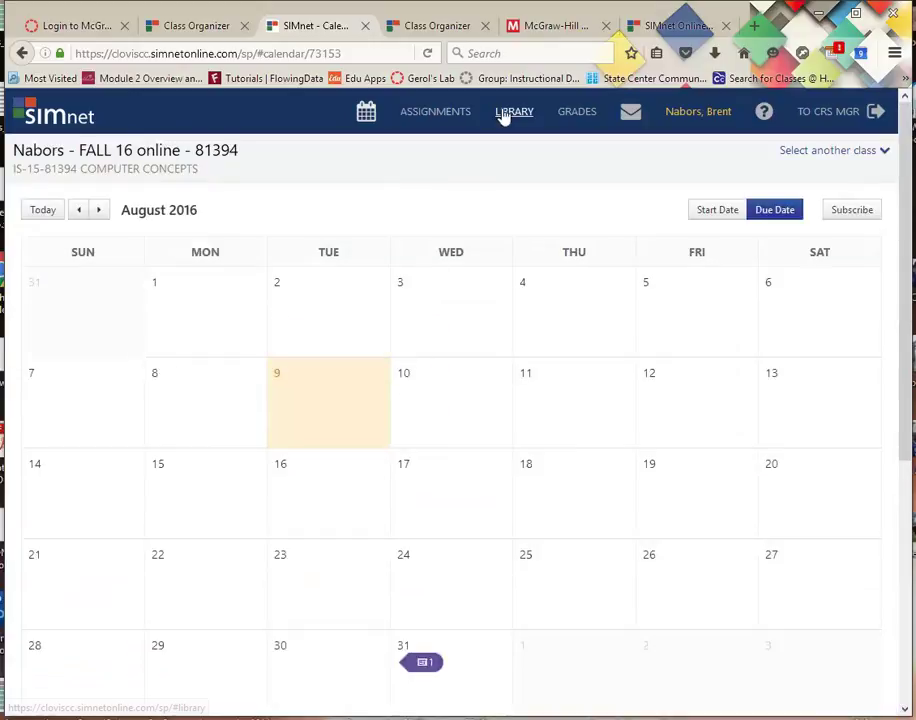